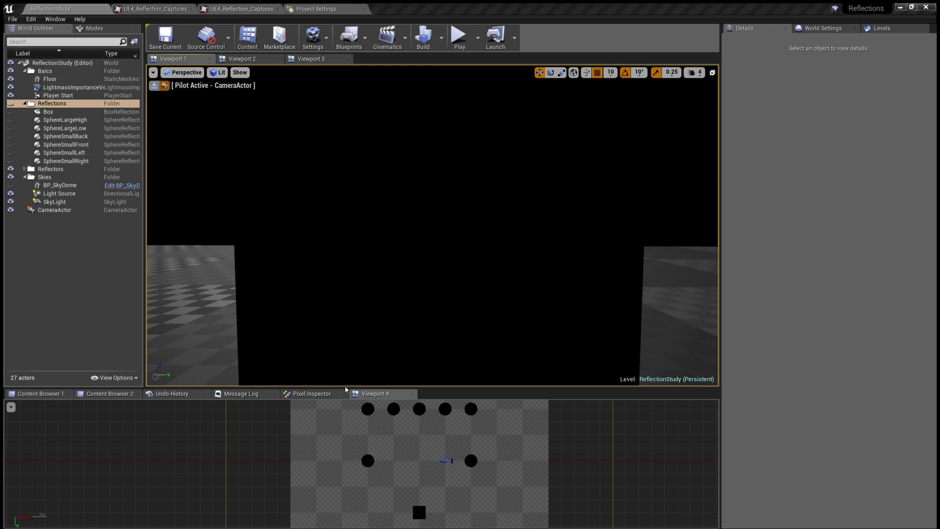
Search the placeable actor classes for "refl" to review the available reflection types, and return to the scene's actor list.
{"action": "right_click_drag", "start_coordinate": [461, 221], "coordinate": [435, 201]}
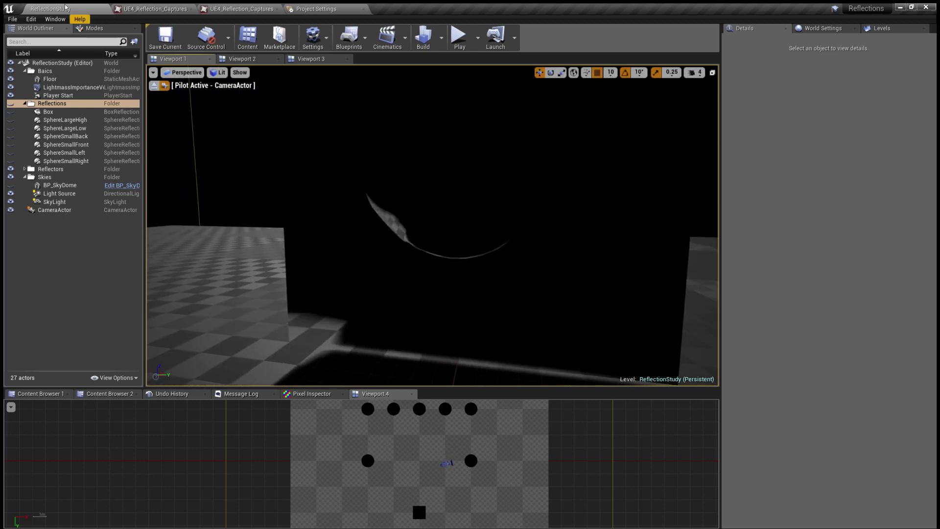
{"action": "left_click", "coordinate": [90, 29]}
{"action": "left_click", "coordinate": [50, 63]}
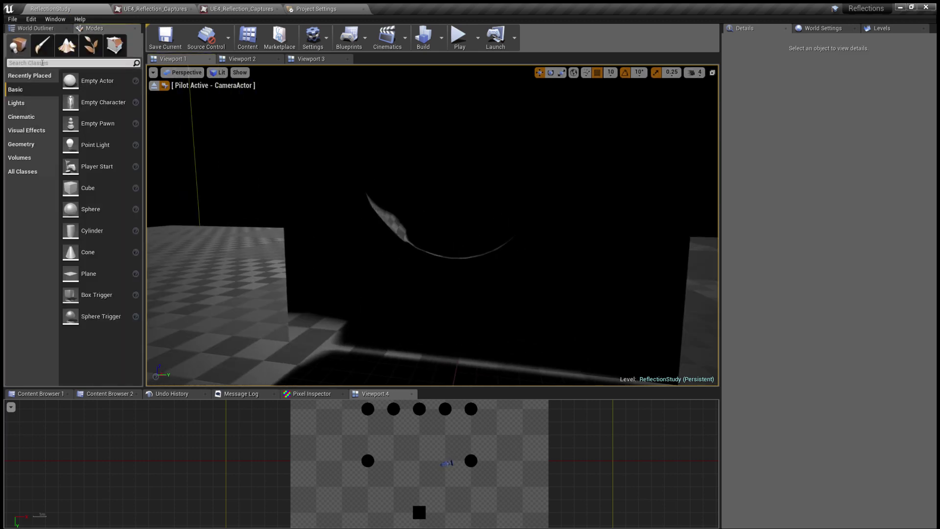
{"action": "type", "text": "refl"}
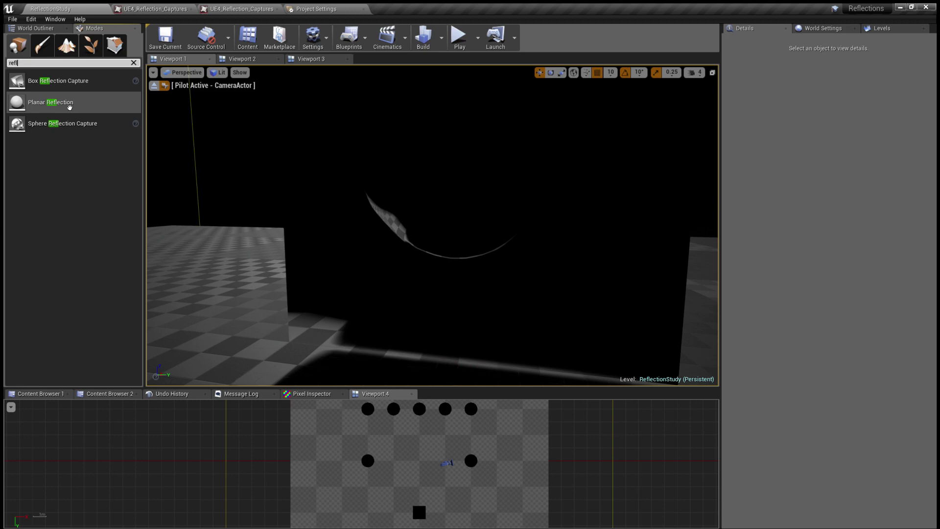
{"action": "mouse_move", "coordinate": [252, 159]}
{"action": "right_mouse_down"}
{"action": "mouse_move", "coordinate": [242, 157]}
{"action": "mouse_move", "coordinate": [269, 157]}
{"action": "mouse_move", "coordinate": [251, 154]}
{"action": "right_mouse_up"}
{"action": "mouse_move", "coordinate": [252, 154]}
{"action": "left_mouse_down", "text": "alt"}
{"action": "mouse_move", "coordinate": [261, 160]}
{"action": "mouse_move", "coordinate": [250, 162]}
{"action": "left_mouse_up", "text": "alt"}
{"action": "right_click_drag", "start_coordinate": [238, 159], "coordinate": [237, 159]}
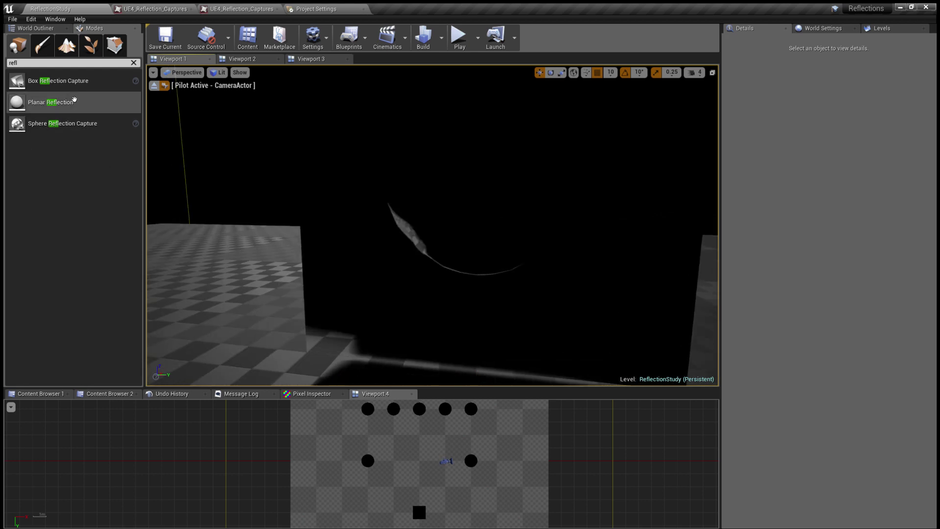
{"action": "left_click", "coordinate": [35, 28]}
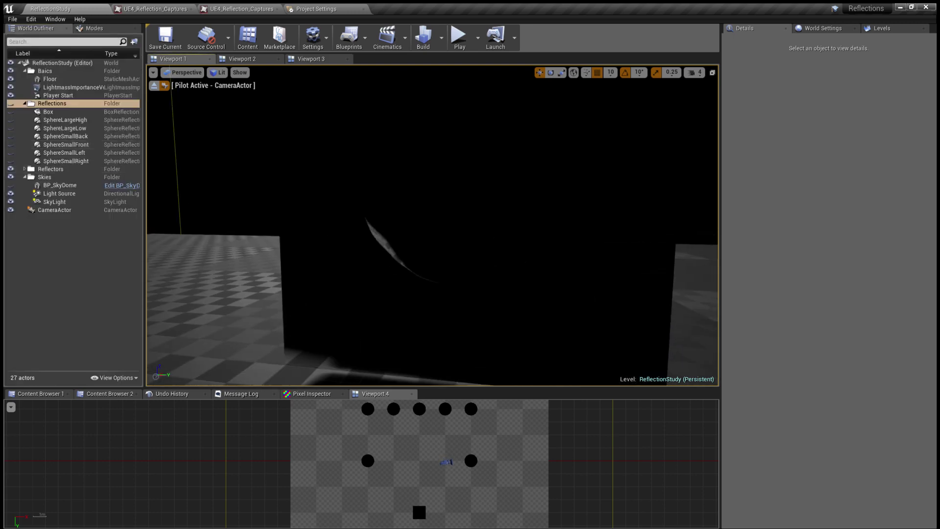
Unhide the SphereLargeLow reflection capture and select it in the scene.
{"action": "left_click", "coordinate": [11, 128]}
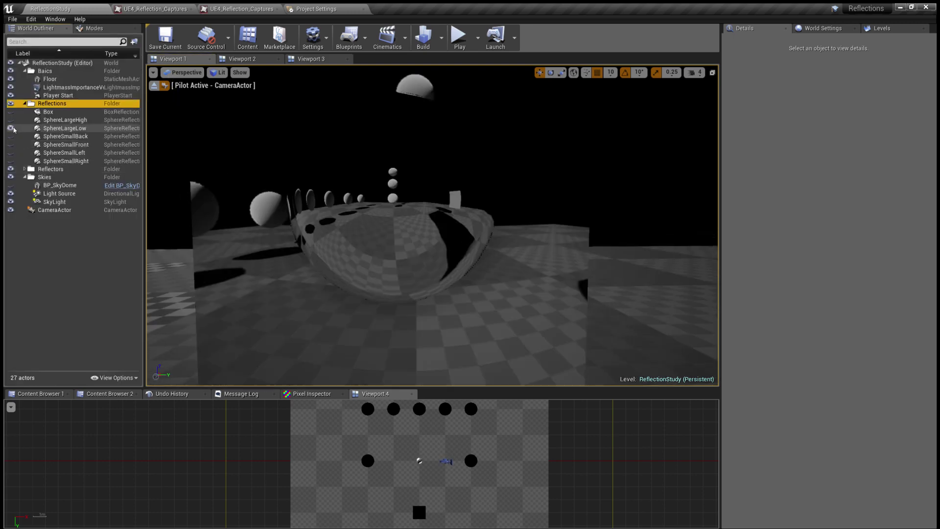
{"action": "right_click_drag", "start_coordinate": [433, 225], "coordinate": [323, 218]}
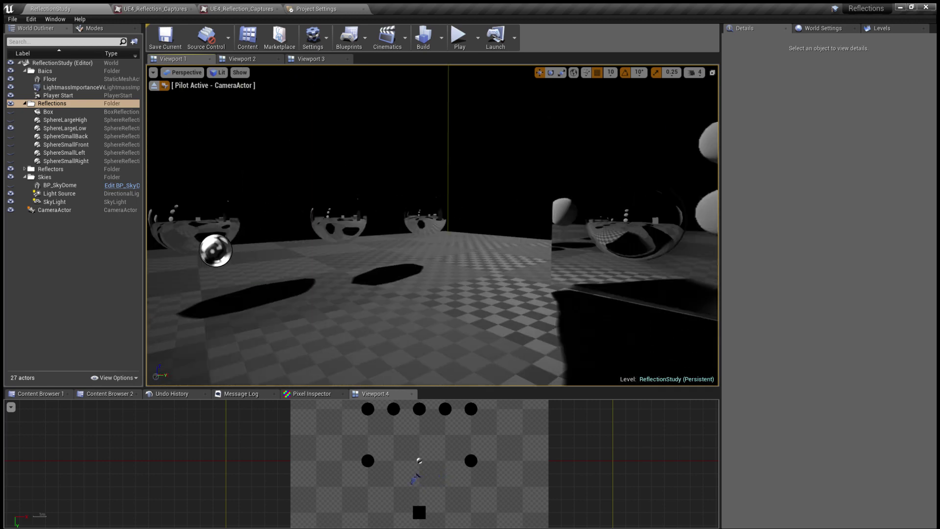
{"action": "left_click", "coordinate": [310, 235]}
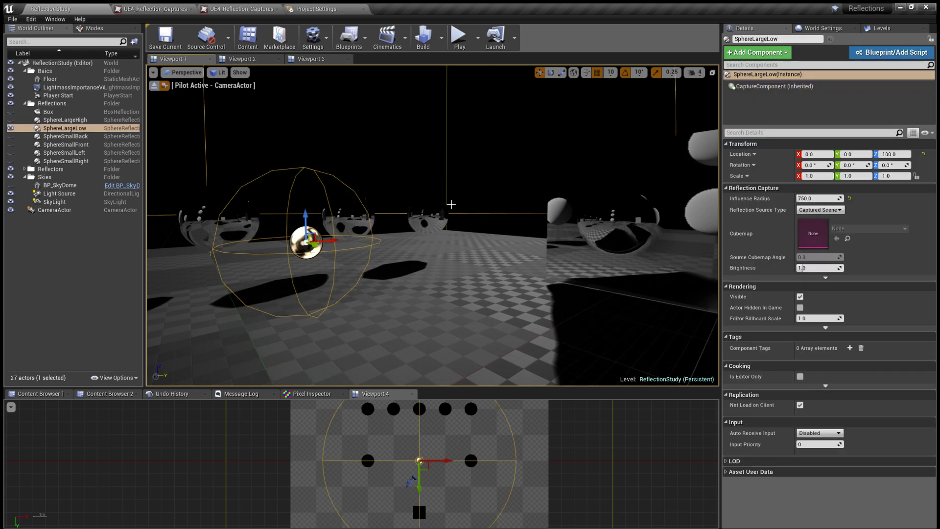
Examine the SphereLargeLow capture's influence sphere and the reflections on the mirror spheres and cube from several angles.
{"action": "right_click_drag", "start_coordinate": [310, 236], "coordinate": [272, 257]}
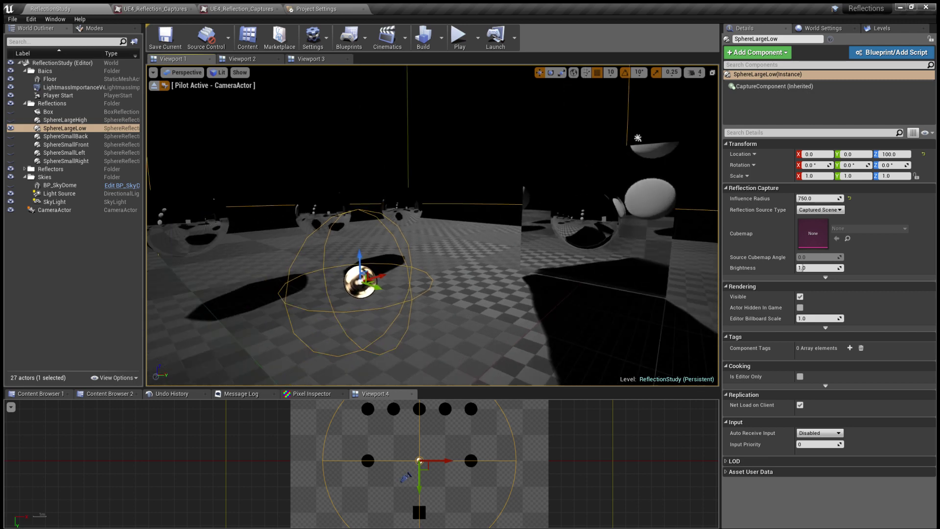
{"action": "right_click_drag", "start_coordinate": [432, 225], "coordinate": [396, 215]}
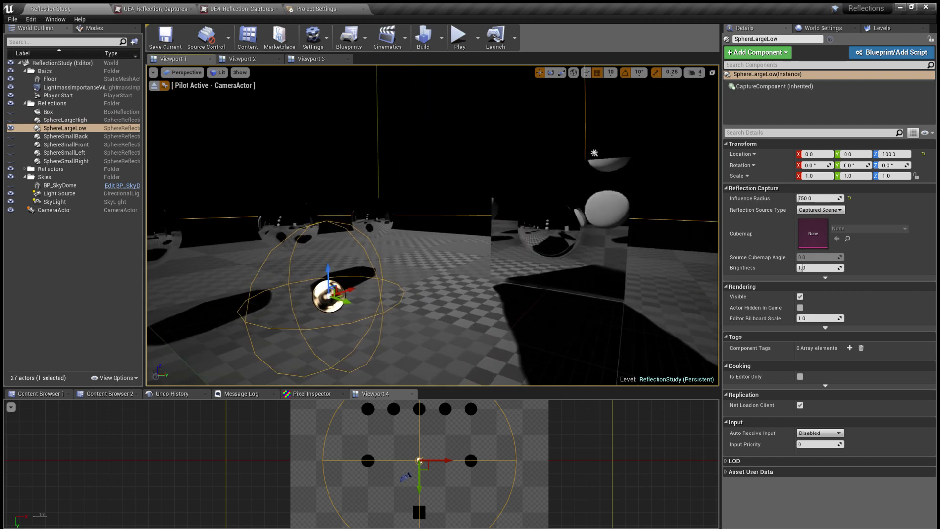
{"action": "right_click_drag", "start_coordinate": [432, 225], "coordinate": [416, 205]}
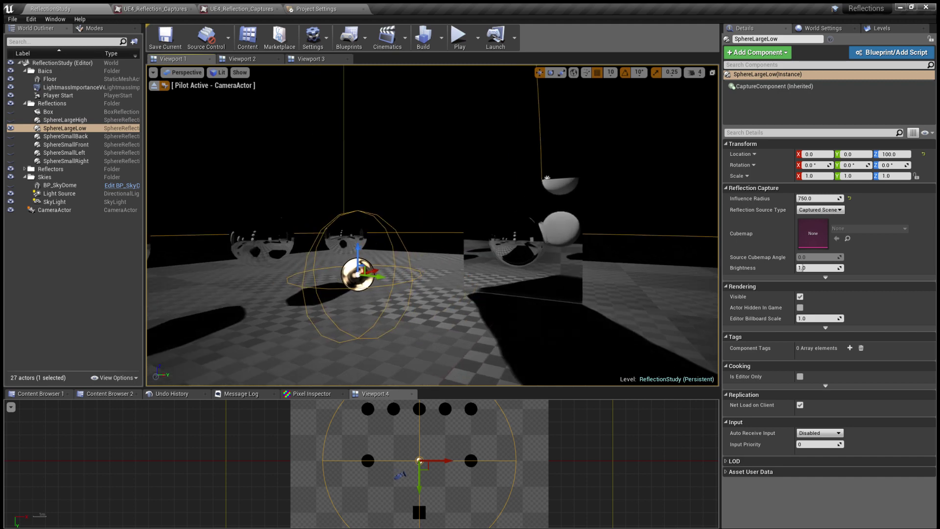
{"action": "right_click_drag", "start_coordinate": [432, 225], "coordinate": [521, 213]}
{"action": "right_click_drag", "start_coordinate": [501, 177], "coordinate": [321, 183]}
{"action": "key", "text": "w"}
{"action": "key", "text": "s"}
{"action": "right_click_drag", "start_coordinate": [628, 79], "coordinate": [686, 99]}
{"action": "right_click_drag", "start_coordinate": [583, 114], "coordinate": [404, 77]}
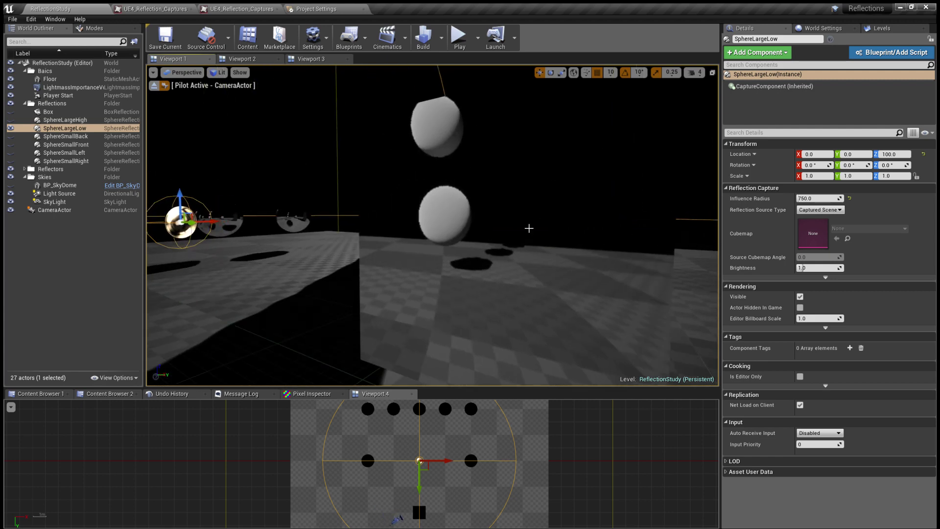
{"action": "right_click_drag", "start_coordinate": [388, 509], "coordinate": [392, 483]}
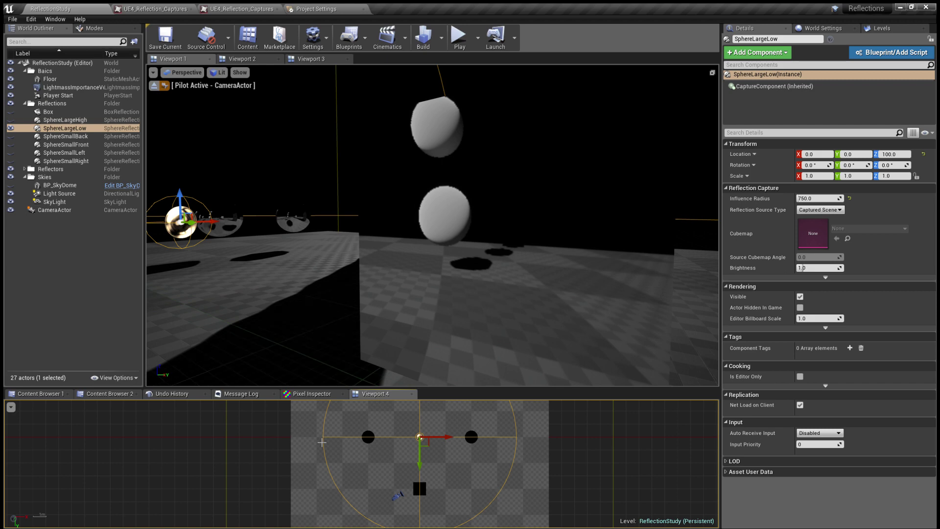
{"action": "right_click_drag", "start_coordinate": [502, 233], "coordinate": [493, 193]}
{"action": "right_click_drag", "start_coordinate": [495, 287], "coordinate": [521, 298]}
{"action": "key", "text": "a"}
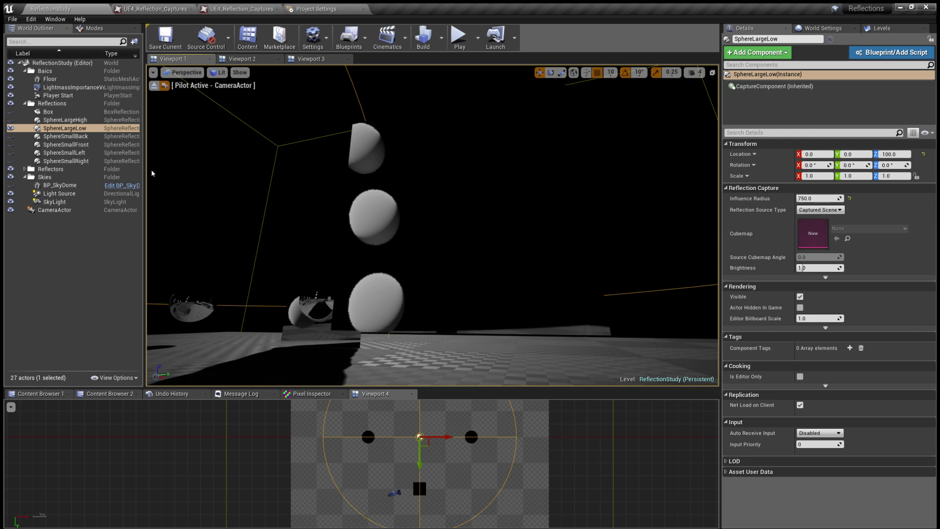
Hide SphereLargeLow, show and select the Box reflection capture instead, and inspect its bounds and reflections on the reflectors.
{"action": "left_click", "coordinate": [11, 127]}
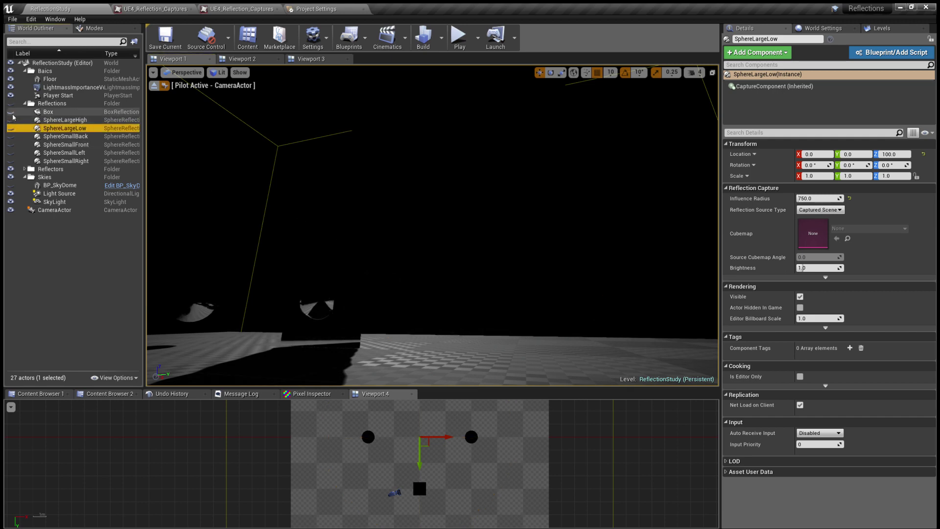
{"action": "right_click_drag", "start_coordinate": [174, 159], "coordinate": [101, 166]}
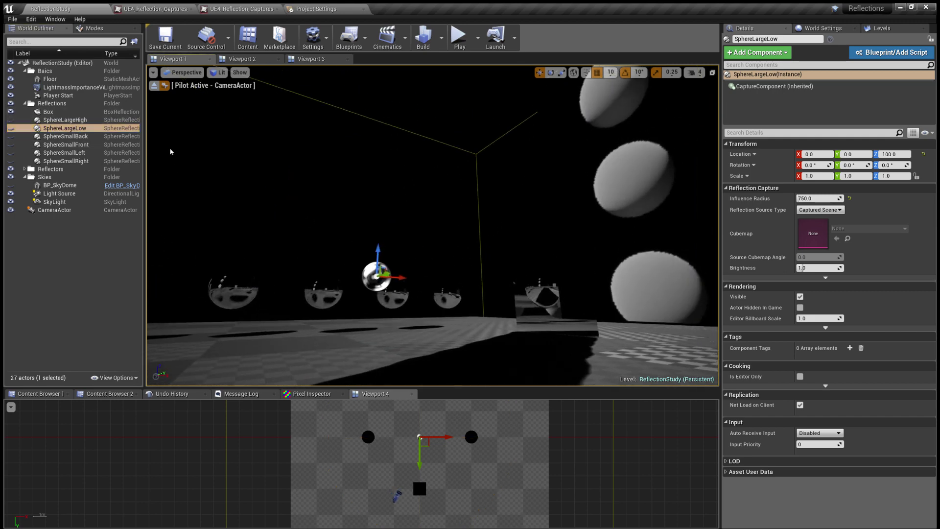
{"action": "left_click", "coordinate": [45, 114]}
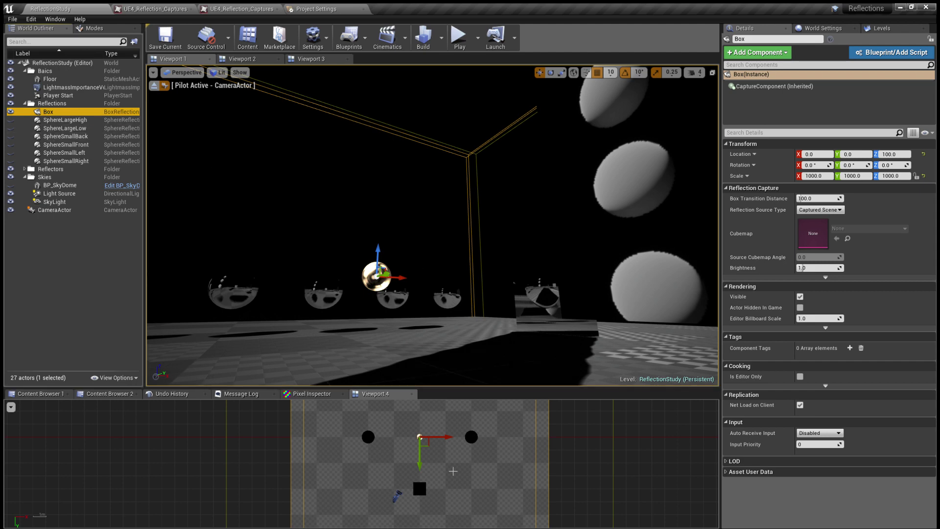
{"action": "scroll", "coordinate": [453, 471], "scroll_direction": "down", "scroll_amount": 3}
{"action": "scroll", "coordinate": [452, 470], "scroll_direction": "up", "scroll_amount": 1}
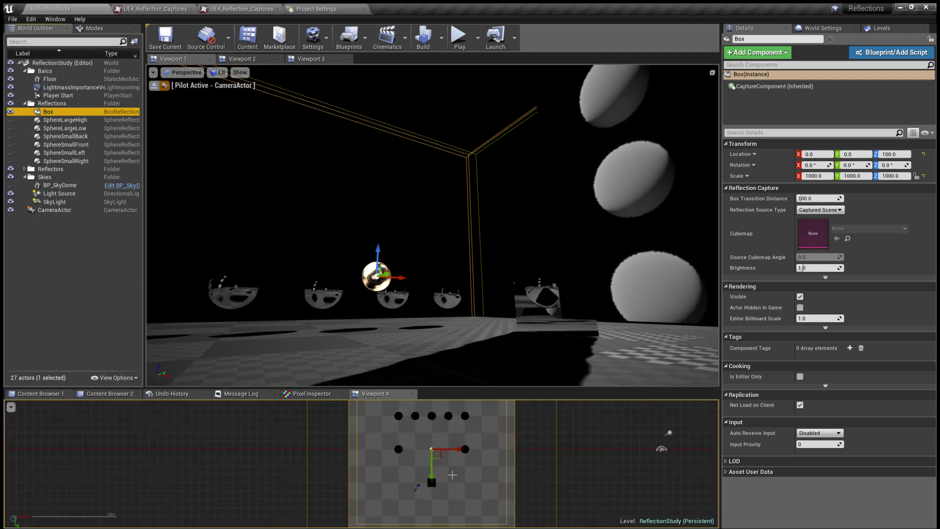
{"action": "scroll", "coordinate": [429, 465], "scroll_direction": "up", "scroll_amount": 1}
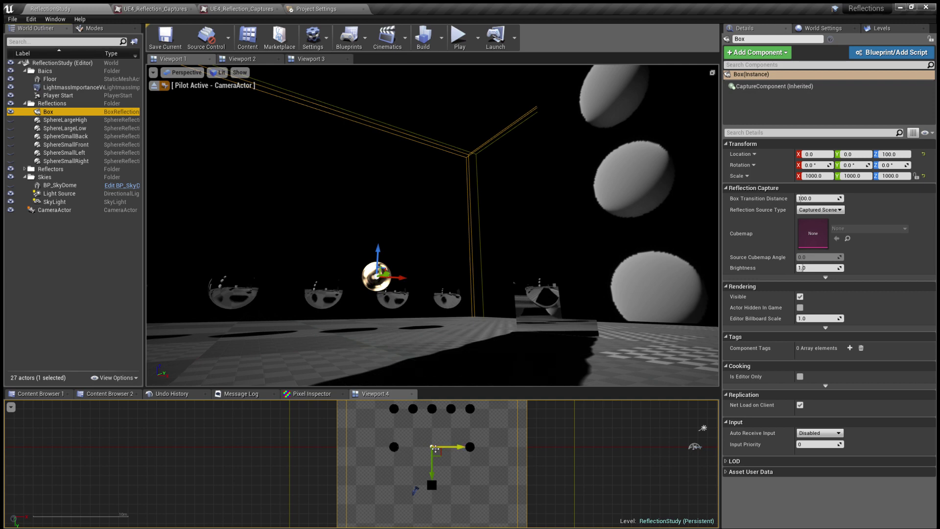
{"action": "right_click_drag", "start_coordinate": [469, 186], "coordinate": [531, 169]}
{"action": "key", "text": "e"}
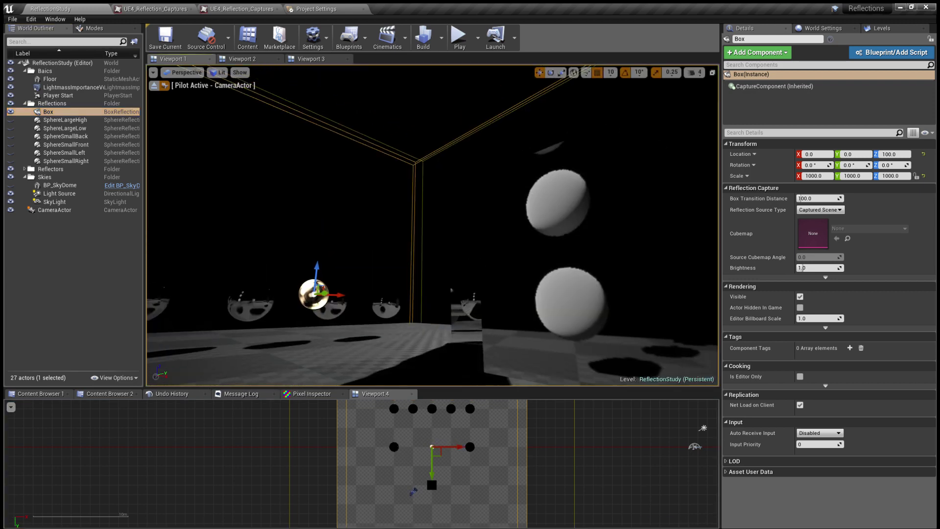
{"action": "mouse_move", "coordinate": [532, 169]}
{"action": "right_mouse_down"}
{"action": "mouse_move", "coordinate": [569, 187]}
{"action": "mouse_move", "coordinate": [544, 180]}
{"action": "right_mouse_up"}
{"action": "key", "text": "a"}
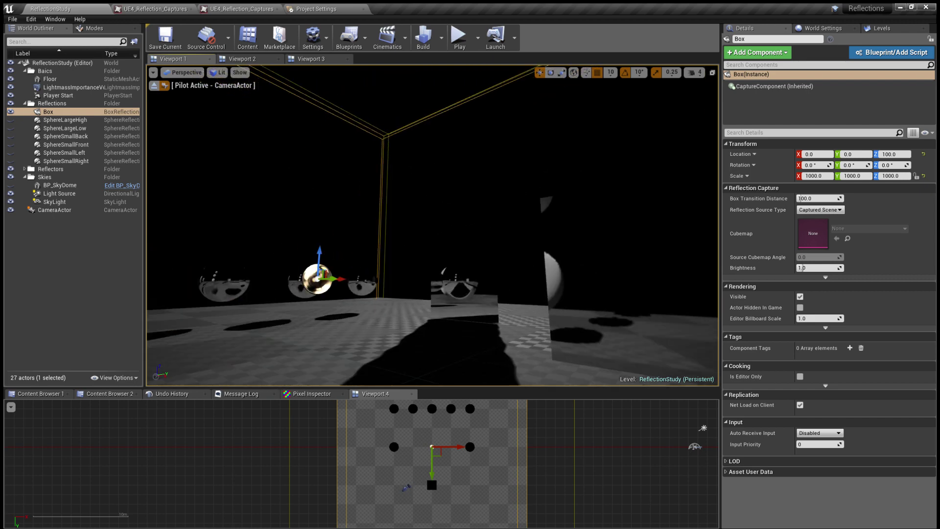
{"action": "key", "text": "s"}
{"action": "right_click_drag", "start_coordinate": [405, 224], "coordinate": [429, 239]}
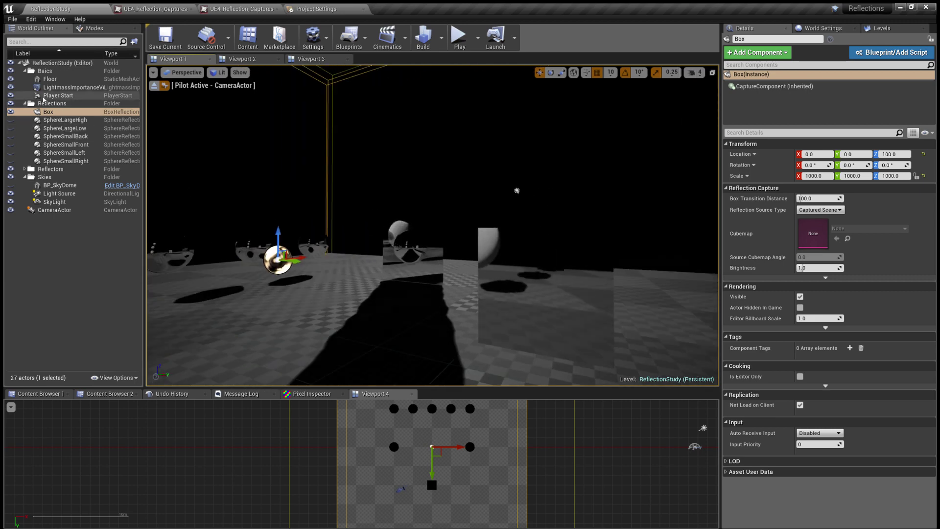
Hide the Box capture, and show and select the SphereLargeHigh reflection capture in its place.
{"action": "left_click", "coordinate": [11, 116]}
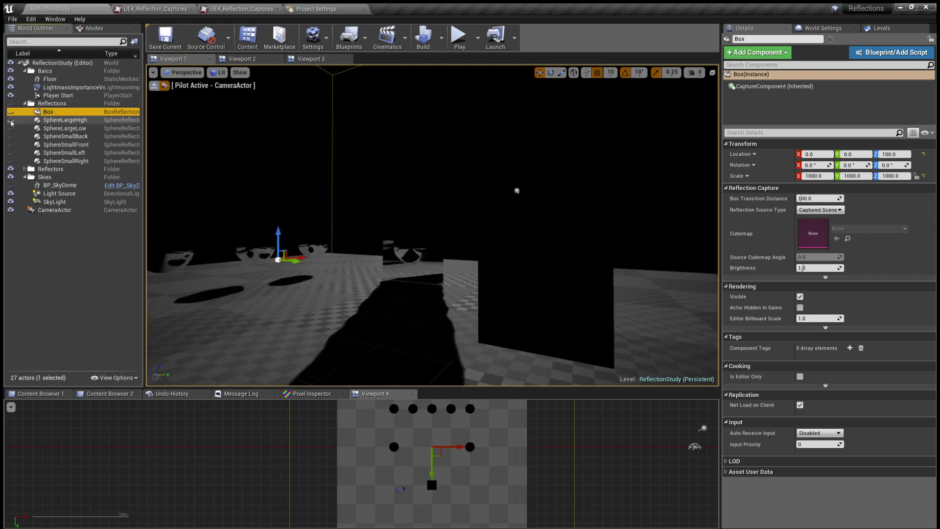
{"action": "left_click", "coordinate": [11, 120]}
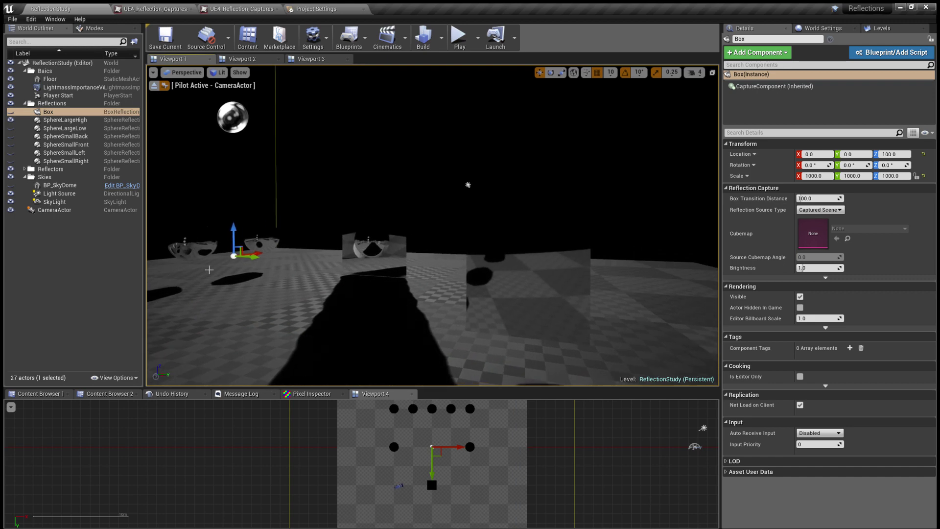
{"action": "left_click", "coordinate": [31, 120]}
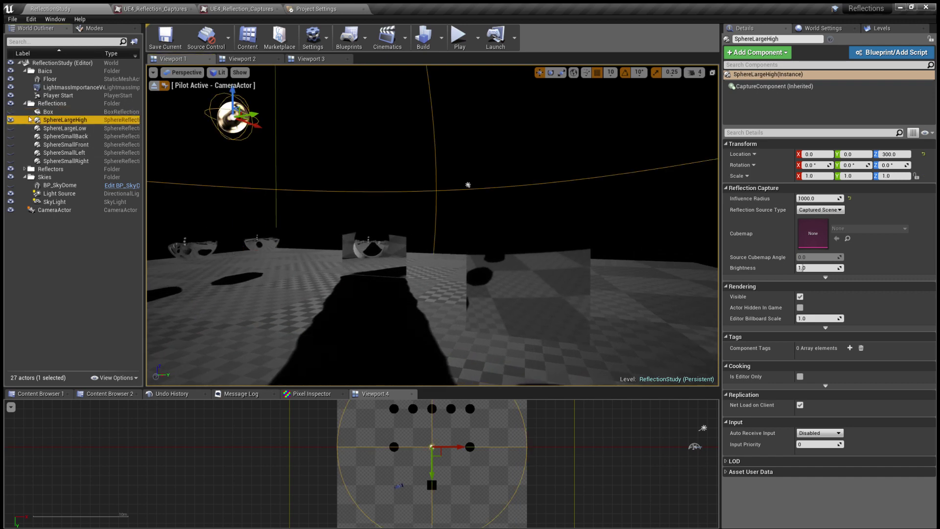
Hide SphereLargeHigh, and show and select the SphereLargeLow reflection capture again.
{"action": "left_click", "coordinate": [10, 121]}
{"action": "left_click", "coordinate": [10, 128]}
{"action": "left_click", "coordinate": [33, 128]}
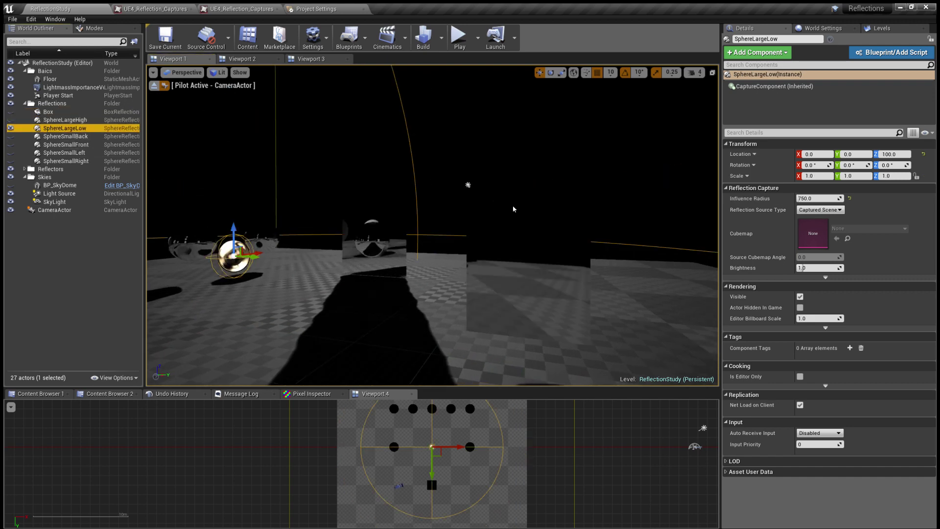
Move the SphereLargeLow capture to Y -350 and back to Y 0 to compare the reflections at both positions.
{"action": "right_click_drag", "start_coordinate": [495, 203], "coordinate": [480, 217]}
{"action": "right_click_drag", "start_coordinate": [196, 253], "coordinate": [167, 265]}
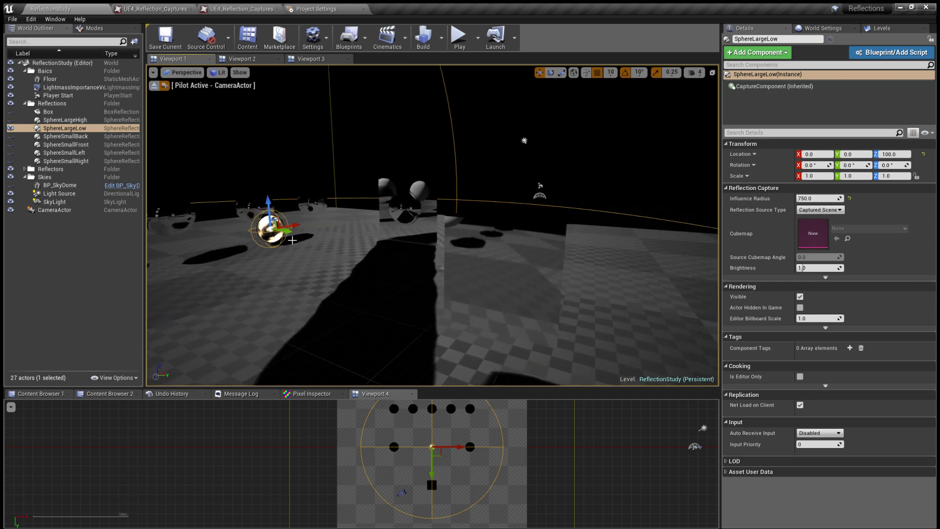
{"action": "left_click_drag", "start_coordinate": [287, 231], "coordinate": [177, 162]}
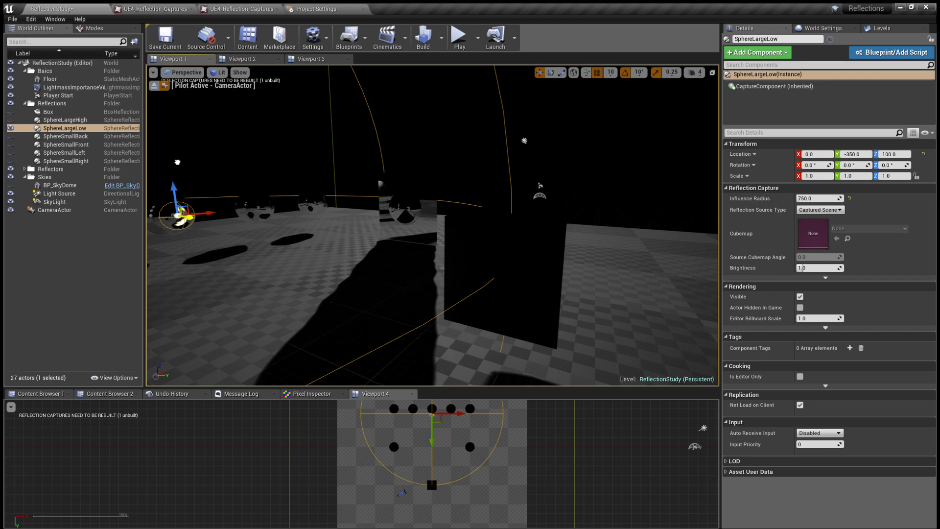
{"action": "left_click_drag", "start_coordinate": [177, 162], "coordinate": [285, 241]}
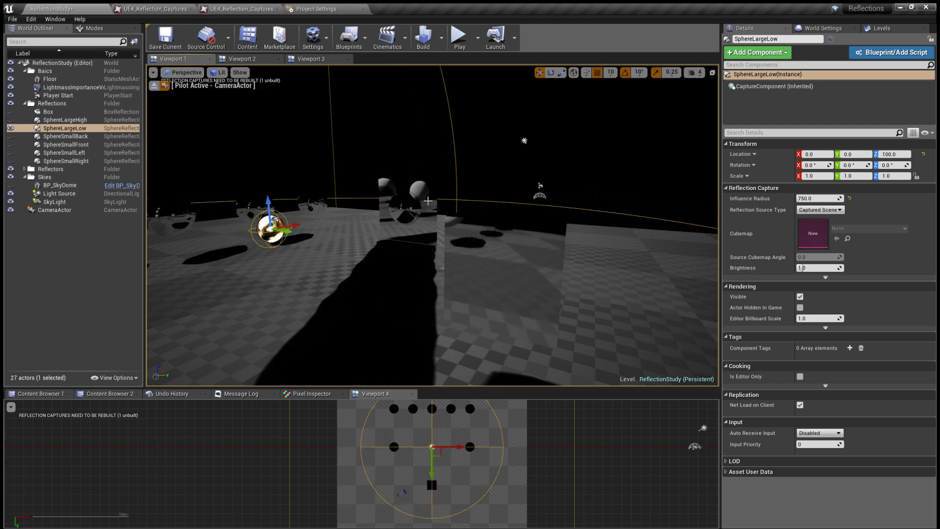
Examine the mirror spheres and reflective cube around the SphereLargeLow capture from different sides of the scene.
{"action": "right_click_drag", "start_coordinate": [485, 195], "coordinate": [487, 150]}
{"action": "right_click_drag", "start_coordinate": [206, 93], "coordinate": [252, 146]}
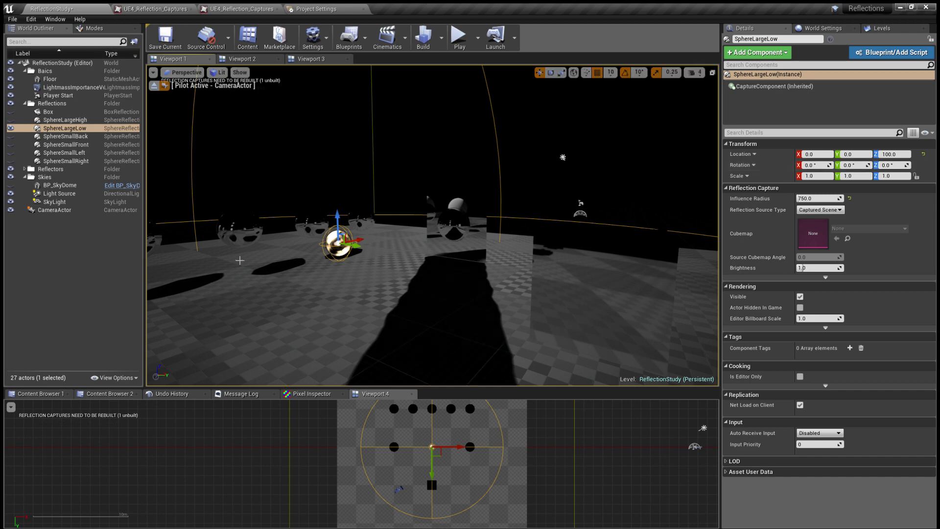
{"action": "mouse_move", "coordinate": [354, 240]}
{"action": "right_mouse_down"}
{"action": "mouse_move", "coordinate": [337, 240]}
{"action": "mouse_move", "coordinate": [424, 230]}
{"action": "mouse_move", "coordinate": [354, 235]}
{"action": "right_mouse_up"}
{"action": "key", "text": "a"}
{"action": "key", "text": "w"}
{"action": "right_click_drag", "start_coordinate": [259, 243], "coordinate": [237, 231]}
{"action": "key", "text": "e"}
{"action": "key", "text": "a"}
{"action": "key", "text": "d"}
{"action": "key", "text": "q"}
{"action": "key", "text": "a"}
{"action": "key", "text": "q"}
{"action": "key", "text": "w"}
{"action": "key", "text": "a"}
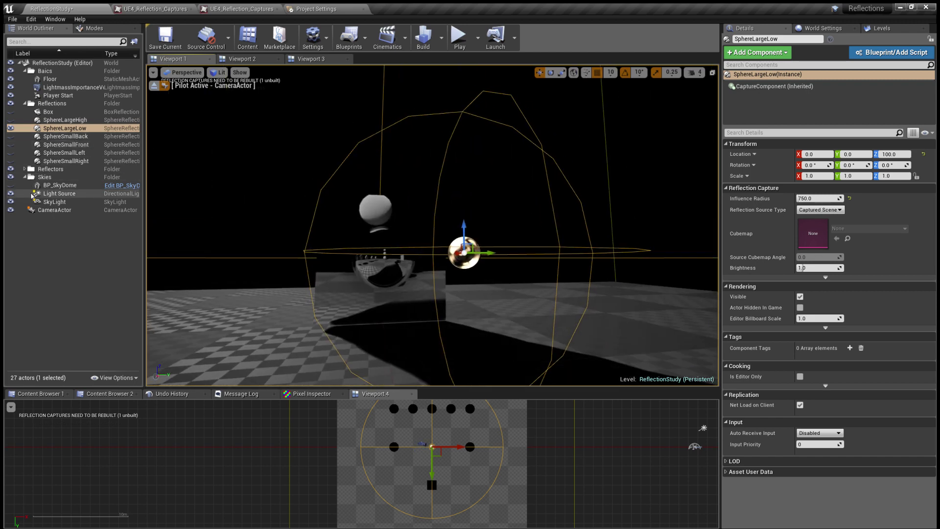
Show the BP_SkyDome sky and rebuild the reflection captures.
{"action": "left_click", "coordinate": [10, 185]}
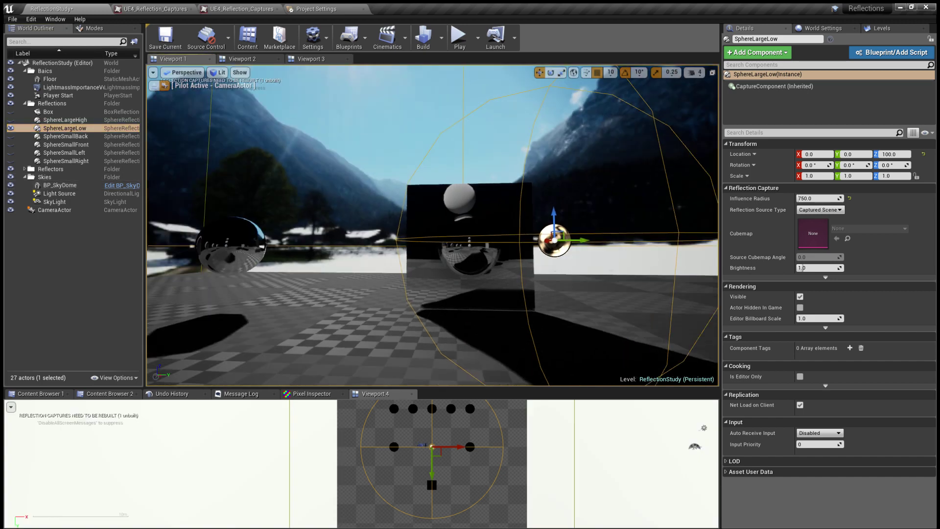
{"action": "key", "text": "w"}
{"action": "right_click_drag", "start_coordinate": [433, 225], "coordinate": [315, 225]}
{"action": "key", "text": "a"}
{"action": "right_click_drag", "start_coordinate": [433, 225], "coordinate": [432, 226]}
{"action": "left_click", "coordinate": [441, 37]}
{"action": "left_click", "coordinate": [481, 121]}
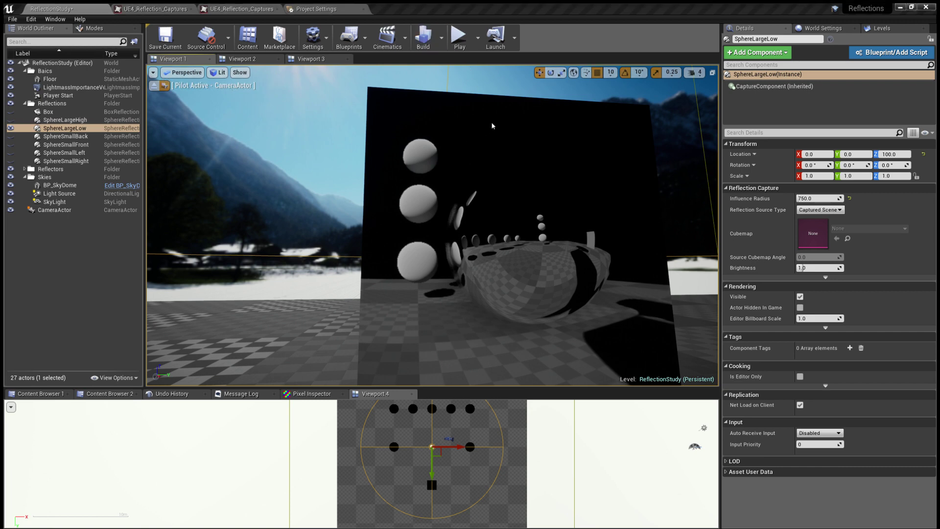
Examine the reflective cube and mirror spheres with the rebuilt captures, including the cube in the overhead view.
{"action": "right_click_drag", "start_coordinate": [492, 125], "coordinate": [491, 126]}
{"action": "right_click_drag", "start_coordinate": [472, 330], "coordinate": [472, 330]}
{"action": "right_click_drag", "start_coordinate": [492, 230], "coordinate": [465, 375]}
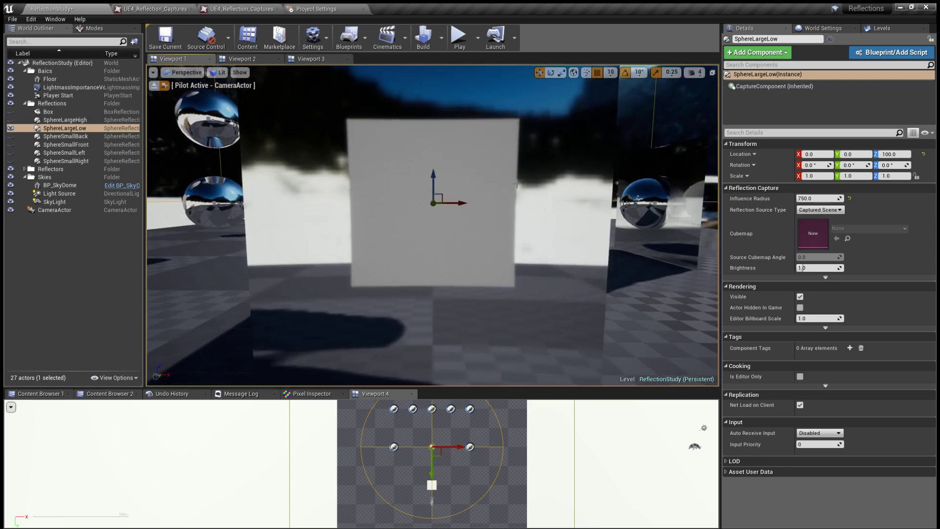
{"action": "scroll", "coordinate": [462, 471], "scroll_direction": "up", "scroll_amount": 5}
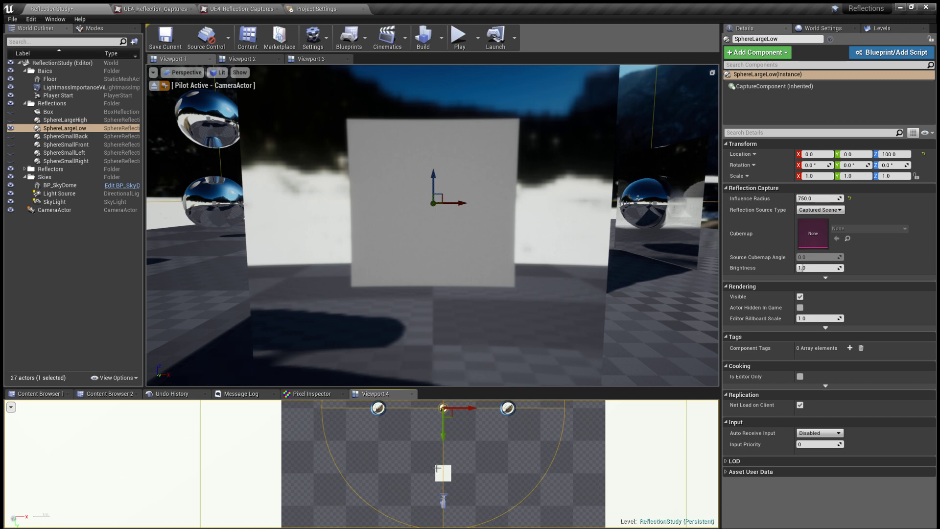
Examine the reflections from around the scene, including a close view of a mirror sphere against the sky dome.
{"action": "right_click_drag", "start_coordinate": [458, 499], "coordinate": [457, 491]}
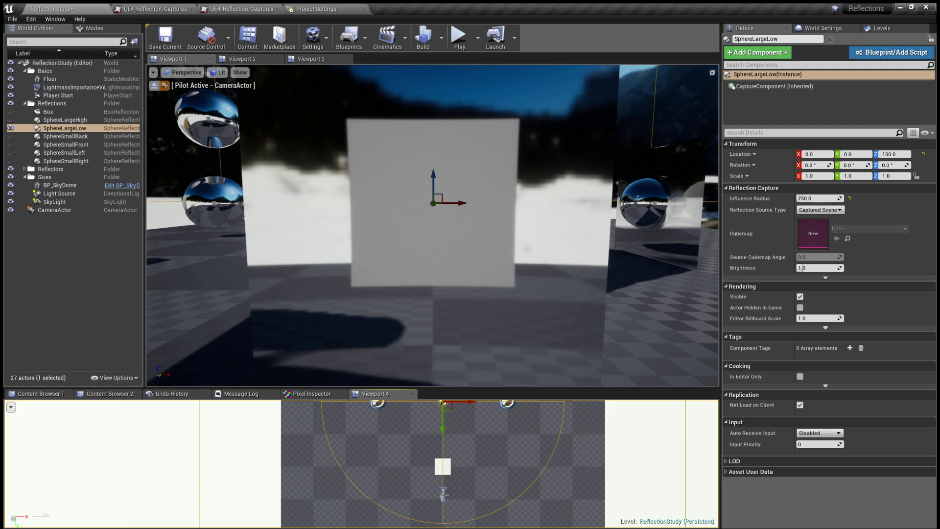
{"action": "right_click_drag", "start_coordinate": [413, 297], "coordinate": [342, 277]}
{"action": "key", "text": "a"}
{"action": "key", "text": "d"}
{"action": "key", "text": "e"}
{"action": "key", "text": "q"}
{"action": "key", "text": "q"}
{"action": "key", "text": "e"}
{"action": "key", "text": "d"}
{"action": "key", "text": "q"}
{"action": "key", "text": "w"}
{"action": "right_click_drag", "start_coordinate": [461, 235], "coordinate": [343, 214]}
{"action": "key", "text": "e"}
{"action": "key", "text": "w"}
{"action": "key", "text": "d"}
{"action": "key", "text": "s"}
{"action": "mouse_move", "coordinate": [412, 214]}
{"action": "right_mouse_down"}
{"action": "mouse_move", "coordinate": [191, 214]}
{"action": "mouse_move", "coordinate": [411, 214]}
{"action": "mouse_move", "coordinate": [398, 203]}
{"action": "mouse_move", "coordinate": [418, 227]}
{"action": "right_mouse_up"}
{"action": "key", "text": "s"}
{"action": "key", "text": "e"}
{"action": "key", "text": "e"}
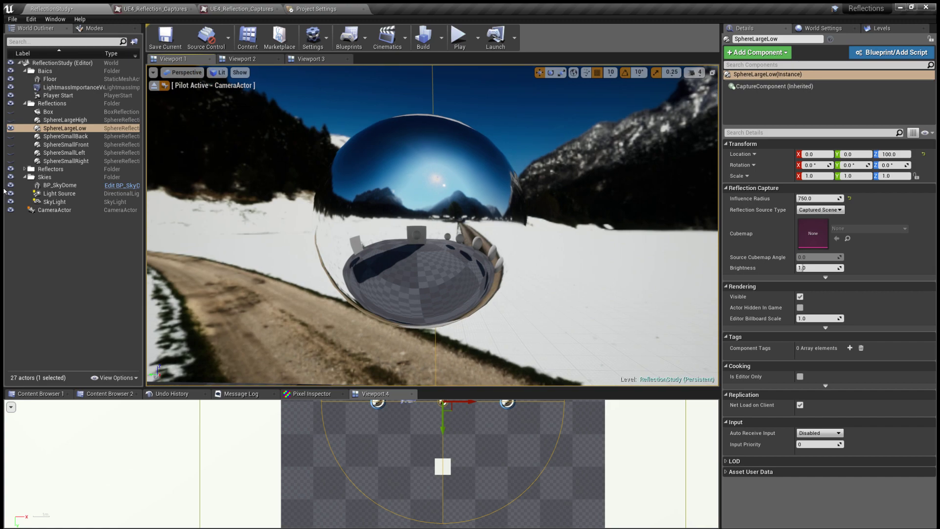
Alternate the visible capture between SphereLargeLow and SphereLargeHigh to compare the mirror sphere's reflections, leaving SphereLargeHigh shown and SphereLargeLow hidden.
{"action": "left_click", "coordinate": [12, 128]}
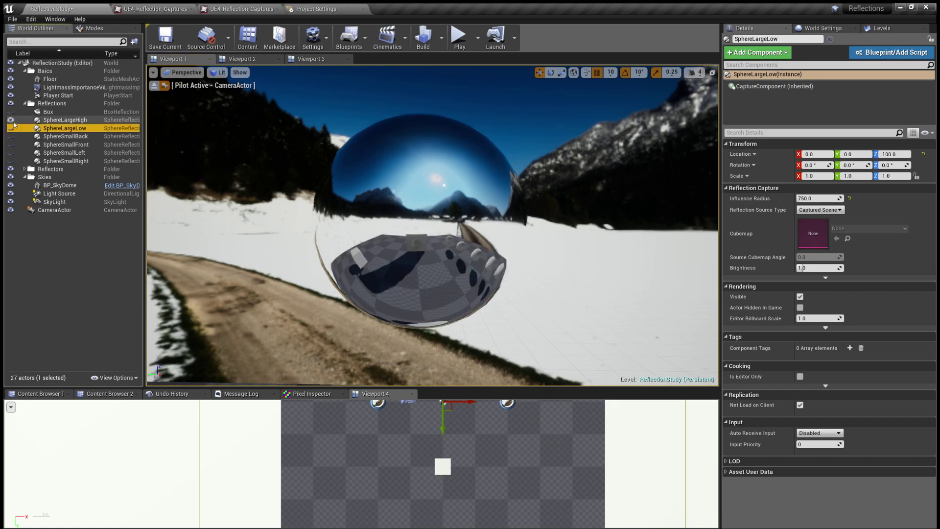
{"action": "mouse_move", "coordinate": [294, 184]}
{"action": "right_mouse_down"}
{"action": "mouse_move", "coordinate": [362, 192]}
{"action": "mouse_move", "coordinate": [401, 211]}
{"action": "mouse_move", "coordinate": [287, 176]}
{"action": "right_mouse_up"}
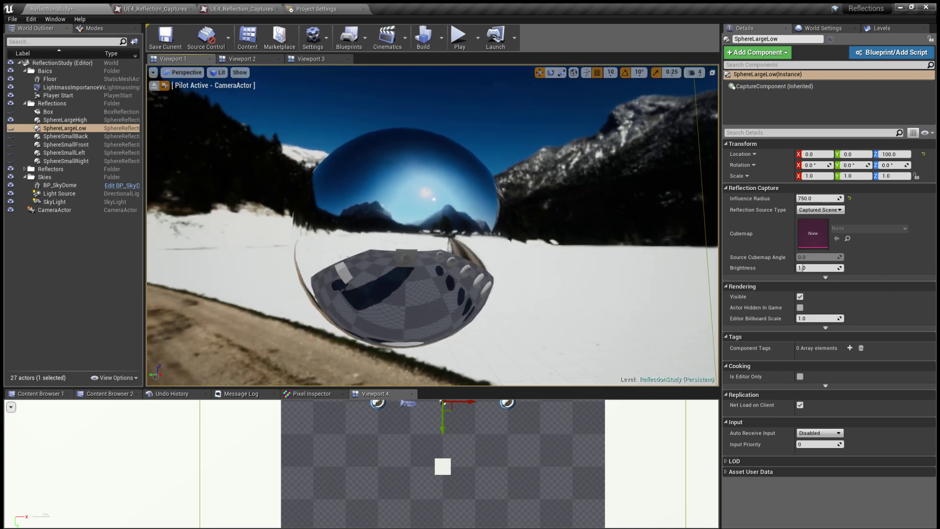
{"action": "left_click", "coordinate": [10, 119]}
{"action": "left_click", "coordinate": [9, 128]}
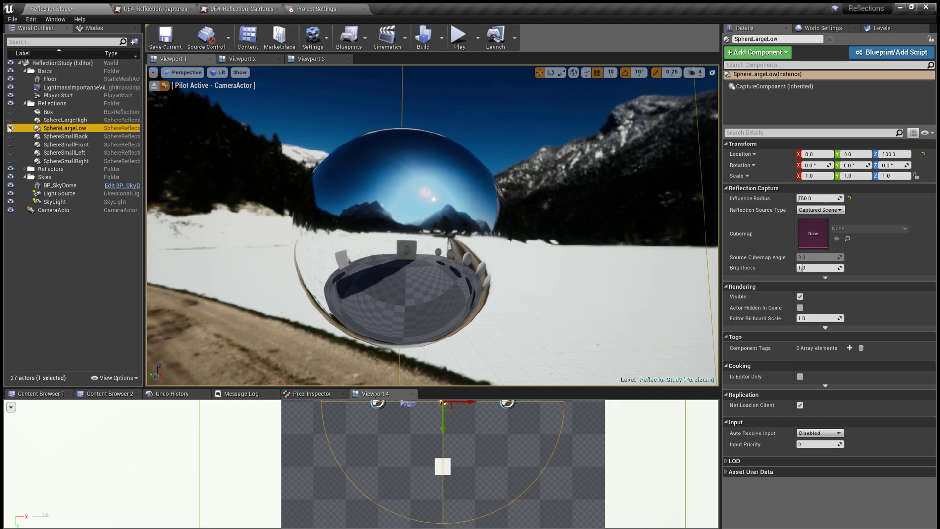
{"action": "left_click", "coordinate": [10, 128]}
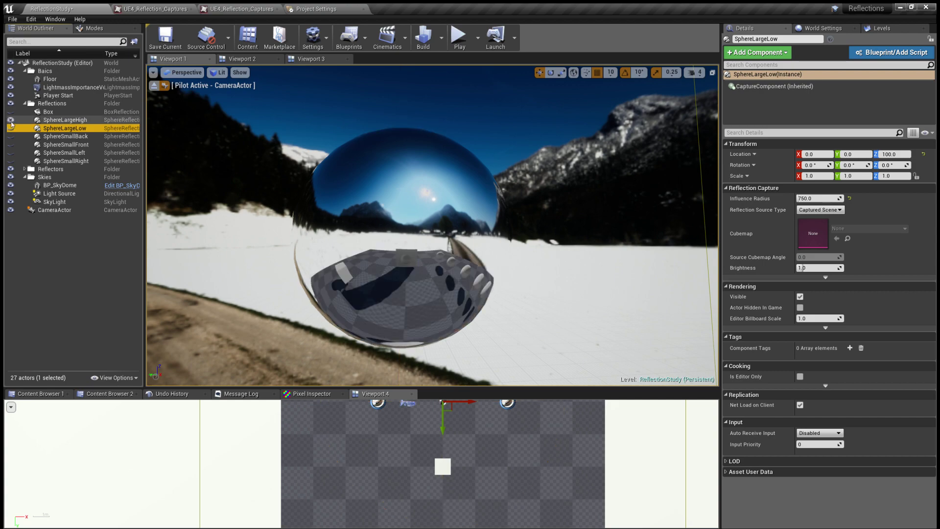
{"action": "right_click_drag", "start_coordinate": [314, 211], "coordinate": [548, 313]}
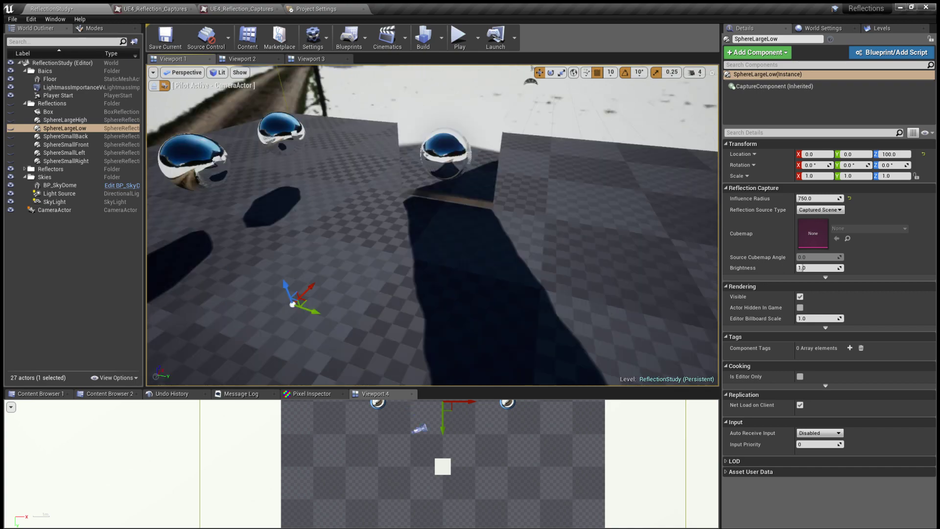